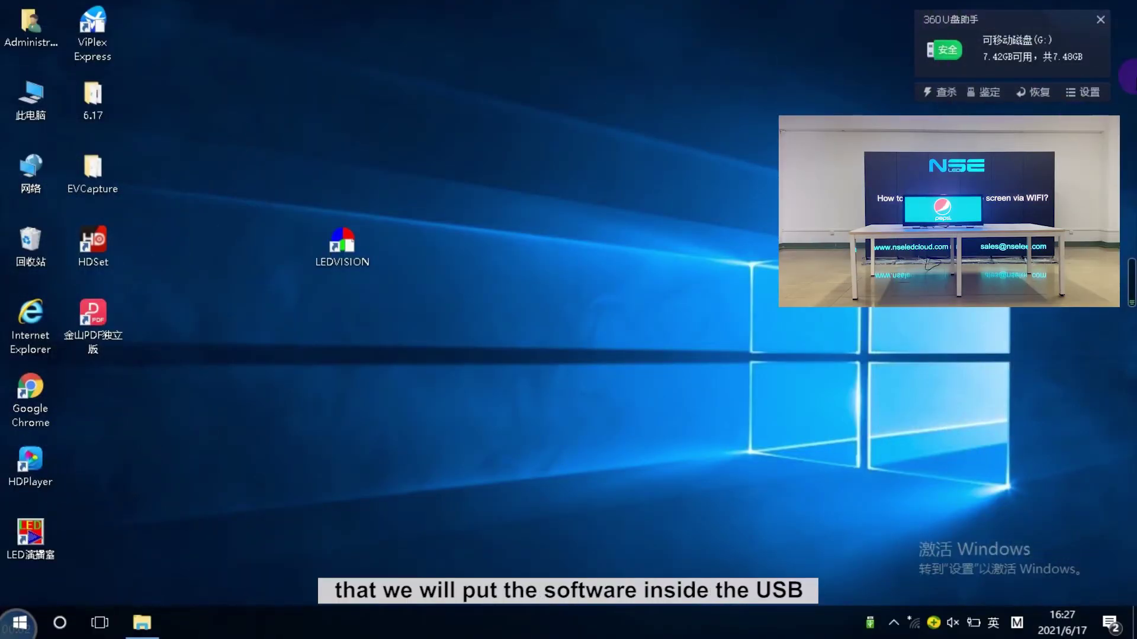
- View the USB drive's files, then hide them to return to the desktop
{"action": "left_click", "coordinate": [964, 50]}
{"action": "left_click", "coordinate": [607, 294]}
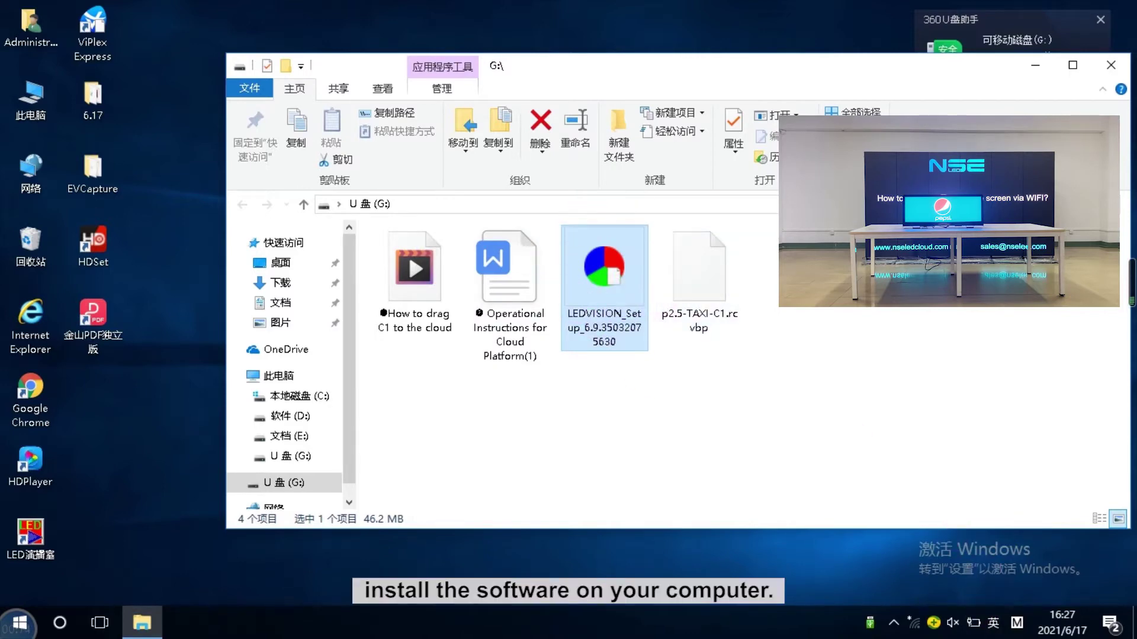
{"action": "left_click", "coordinate": [1033, 68]}
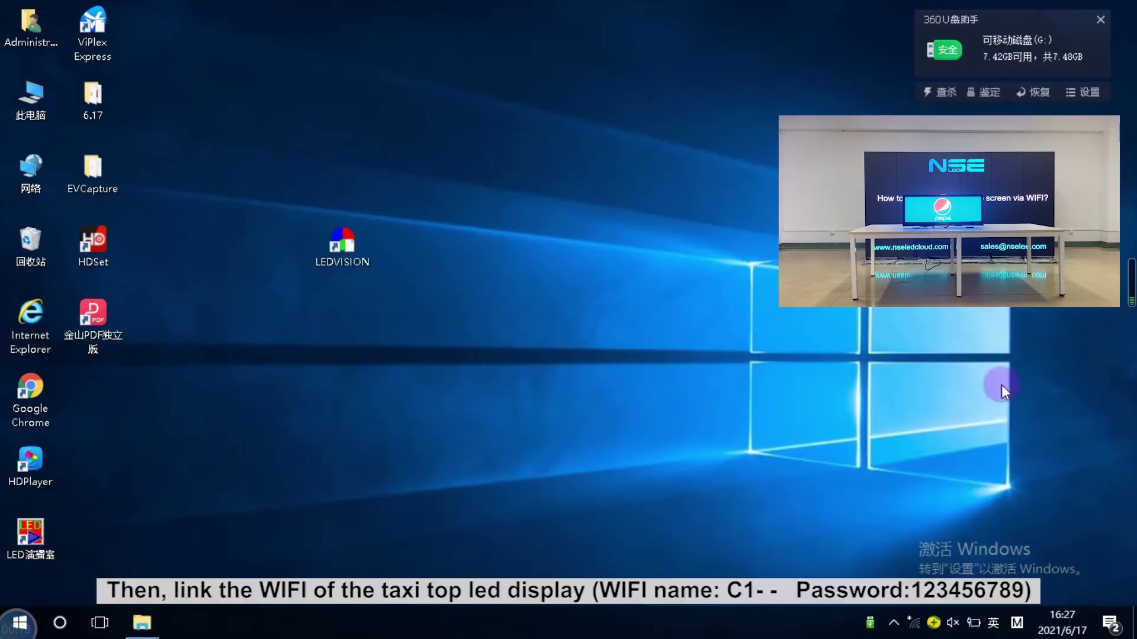
{"action": "left_click", "coordinate": [915, 623]}
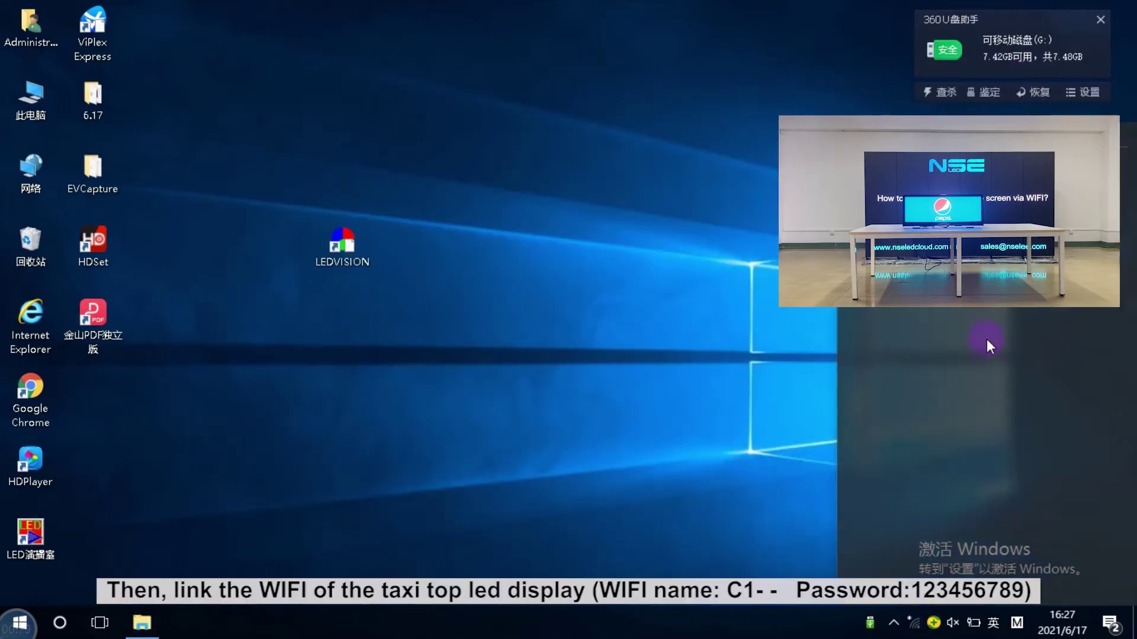
{"action": "left_click", "coordinate": [964, 388]}
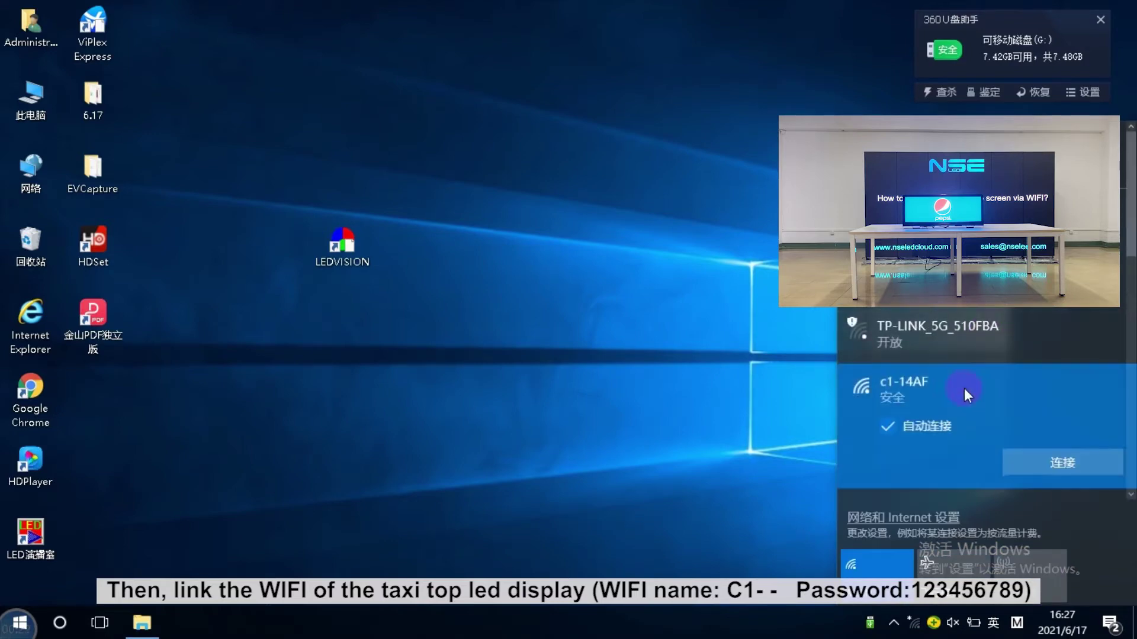
{"action": "left_click", "coordinate": [1037, 458]}
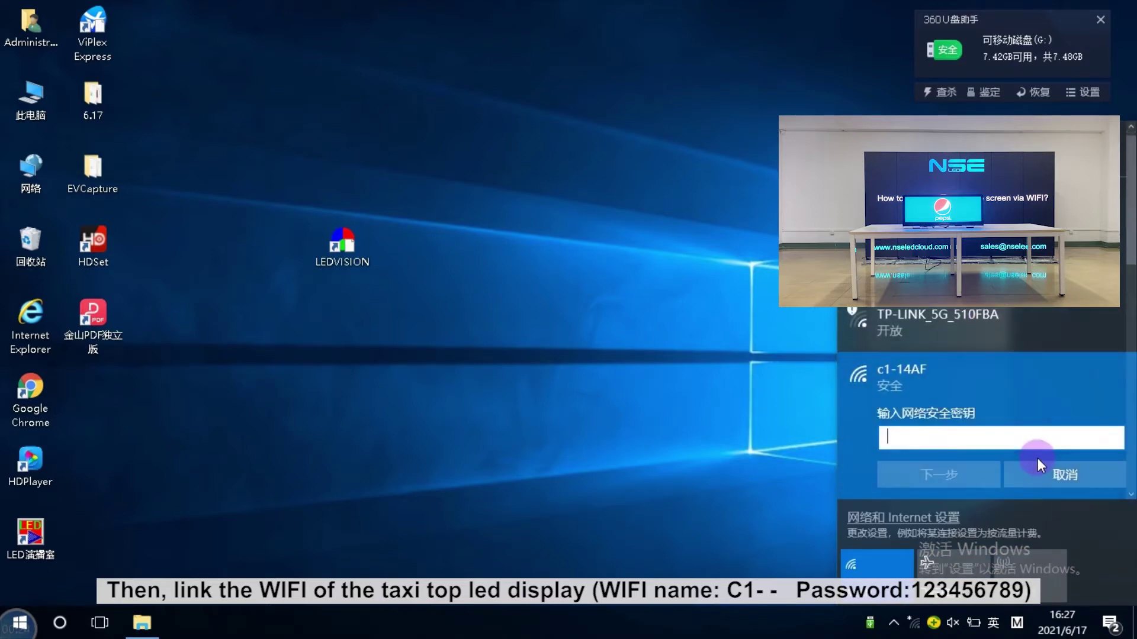
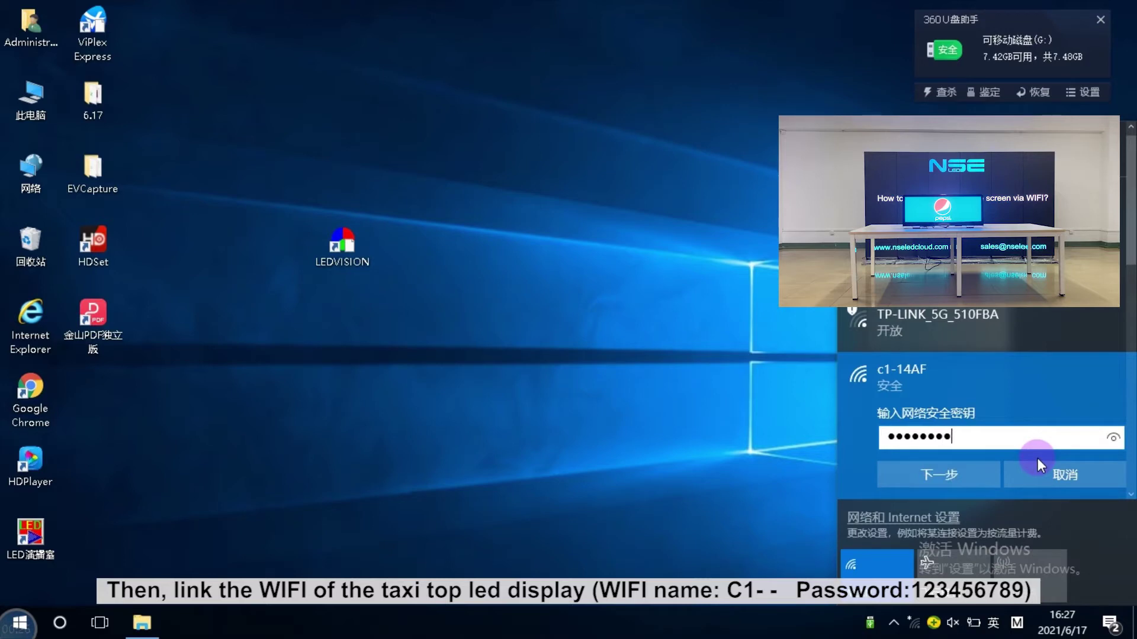
{"action": "key", "text": "Return"}
{"action": "key", "text": "Return"}
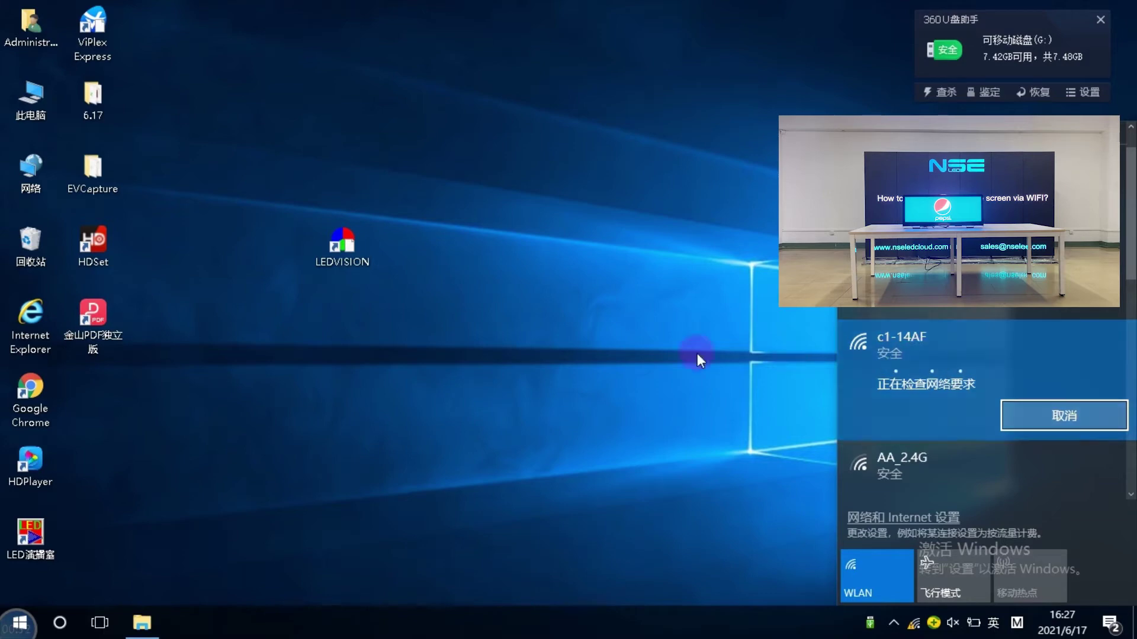
- Launch LEDVISION, refresh the LAN to find Terminal14AF, and view its screen size settings
{"action": "left_click", "coordinate": [349, 261]}
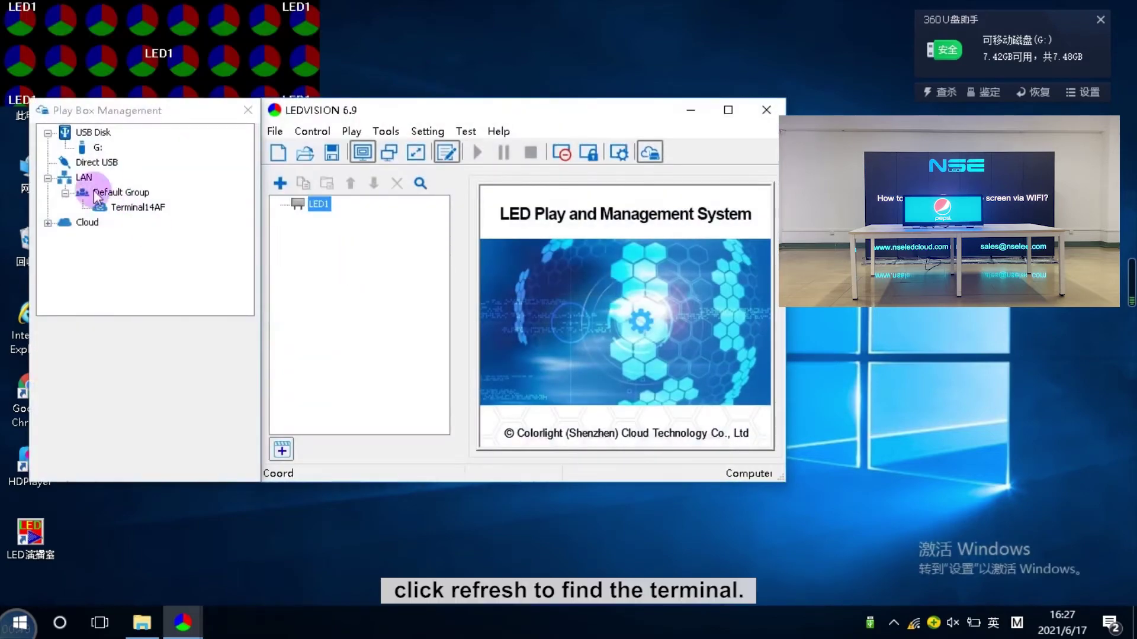
{"action": "right_click", "coordinate": [83, 177]}
{"action": "left_click", "coordinate": [110, 190]}
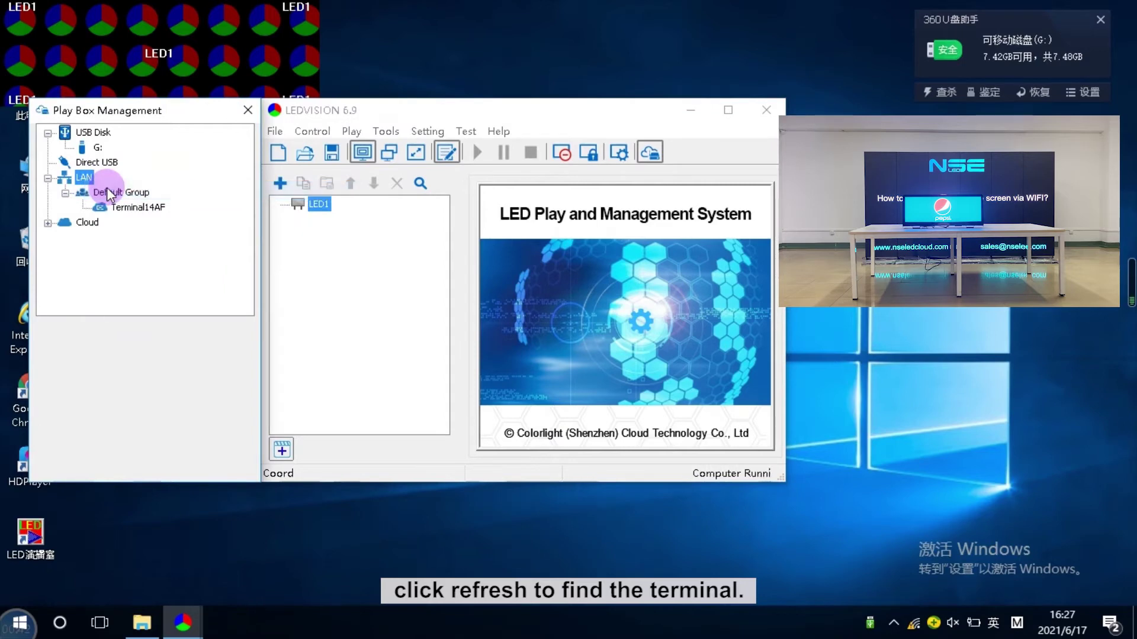
{"action": "left_click", "coordinate": [138, 207]}
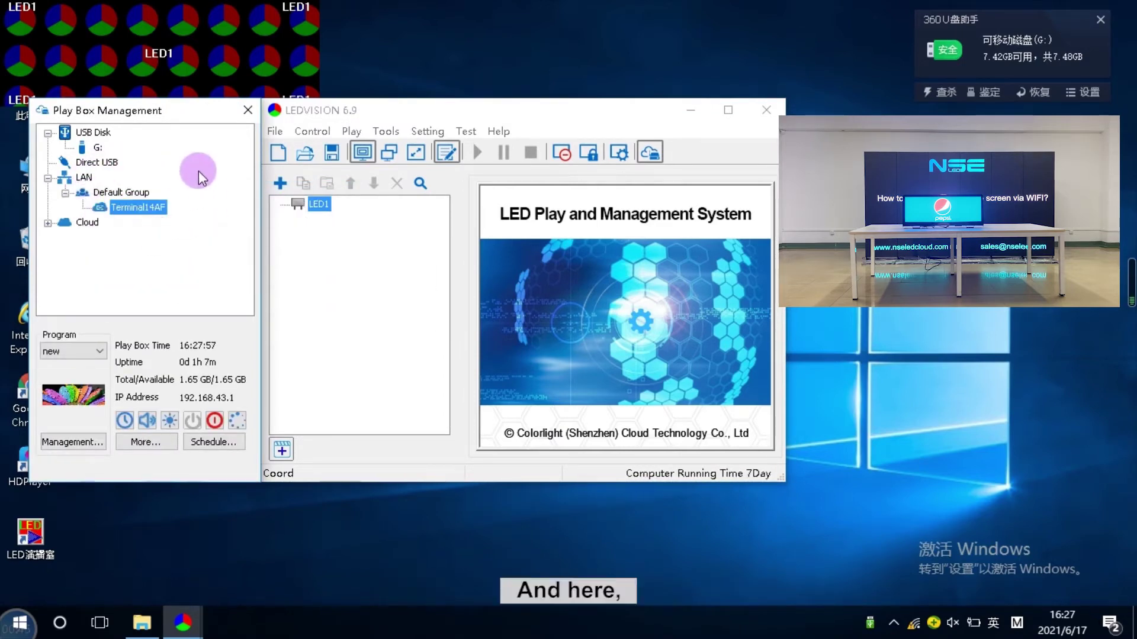
{"action": "left_click", "coordinate": [416, 153]}
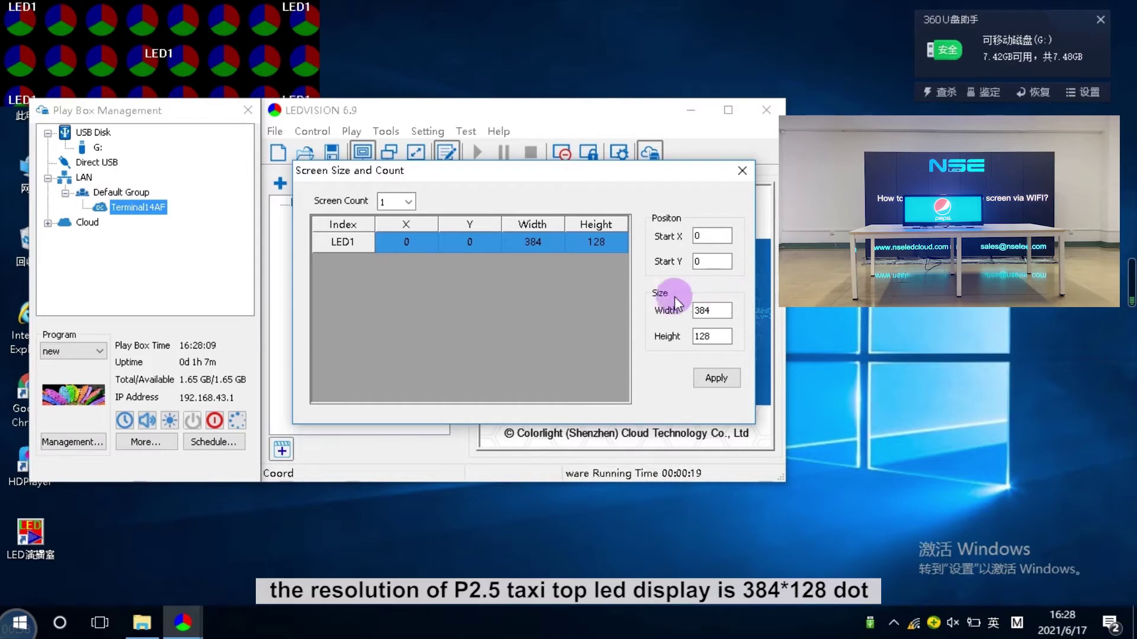
- Verify the screen is 384 wide by 128 high, closing and reopening the dialog to confirm
{"action": "double_click", "coordinate": [710, 310]}
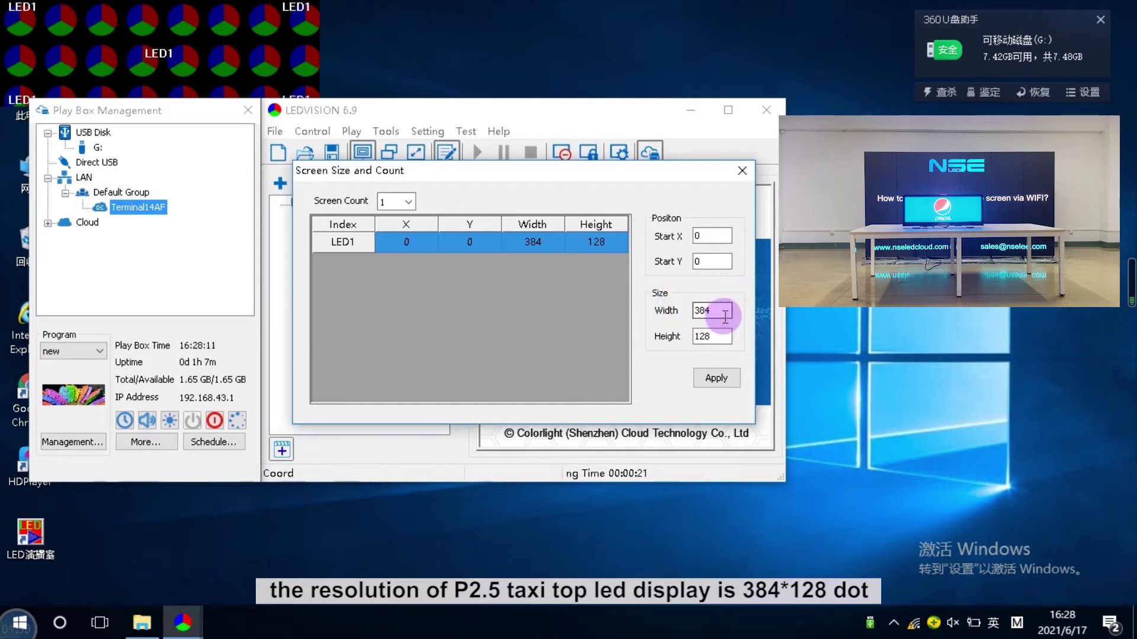
{"action": "left_click", "coordinate": [696, 335]}
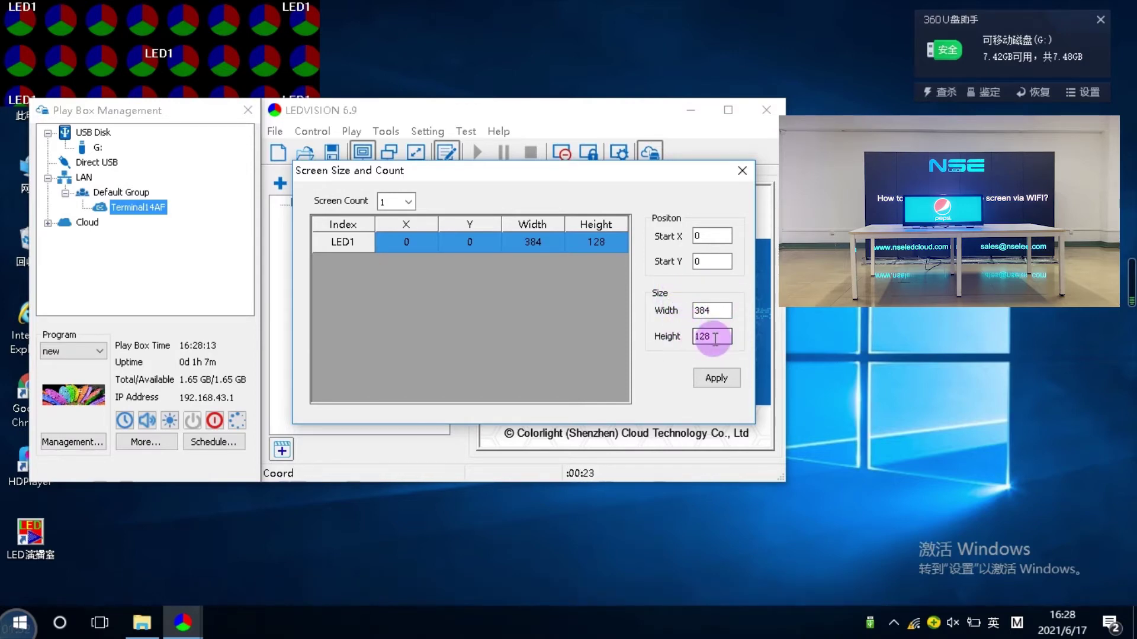
{"action": "left_click", "coordinate": [742, 170]}
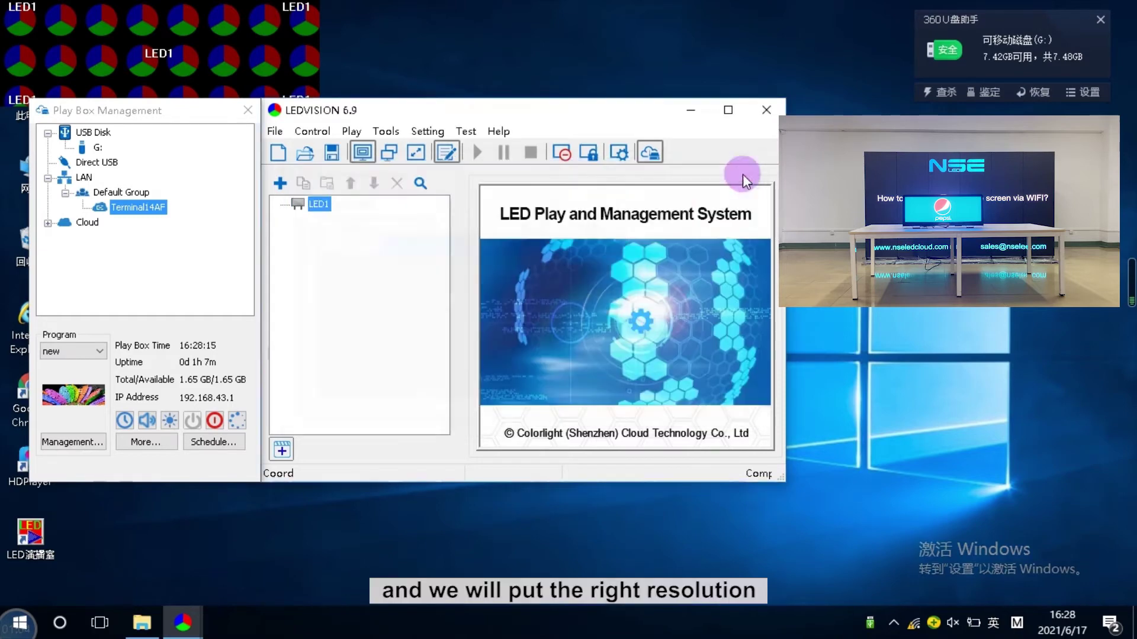
{"action": "left_click", "coordinate": [416, 153]}
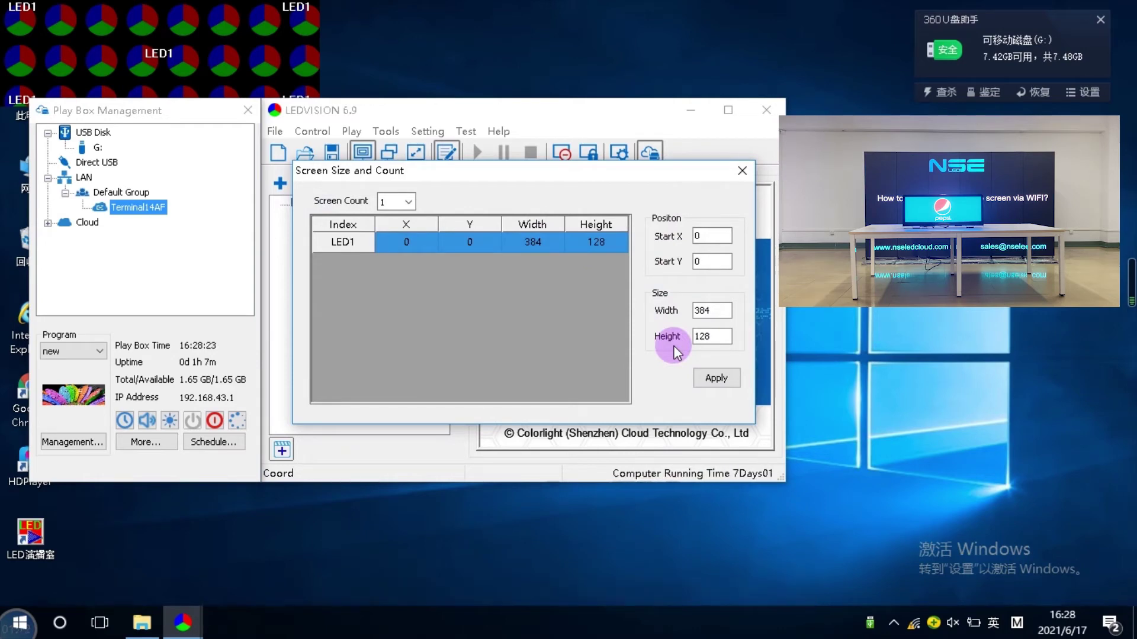
{"action": "left_click", "coordinate": [742, 170]}
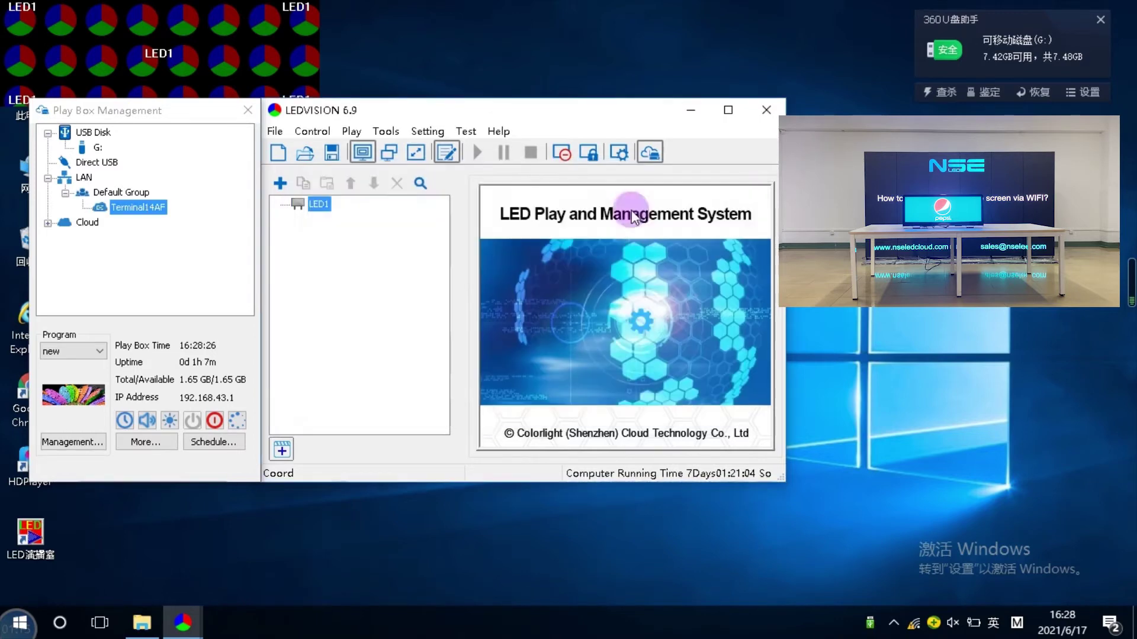
- Add Normal Page 1 to LED1 with a File Window filling the 384×128 screen
{"action": "right_click", "coordinate": [317, 204]}
{"action": "left_click", "coordinate": [347, 217]}
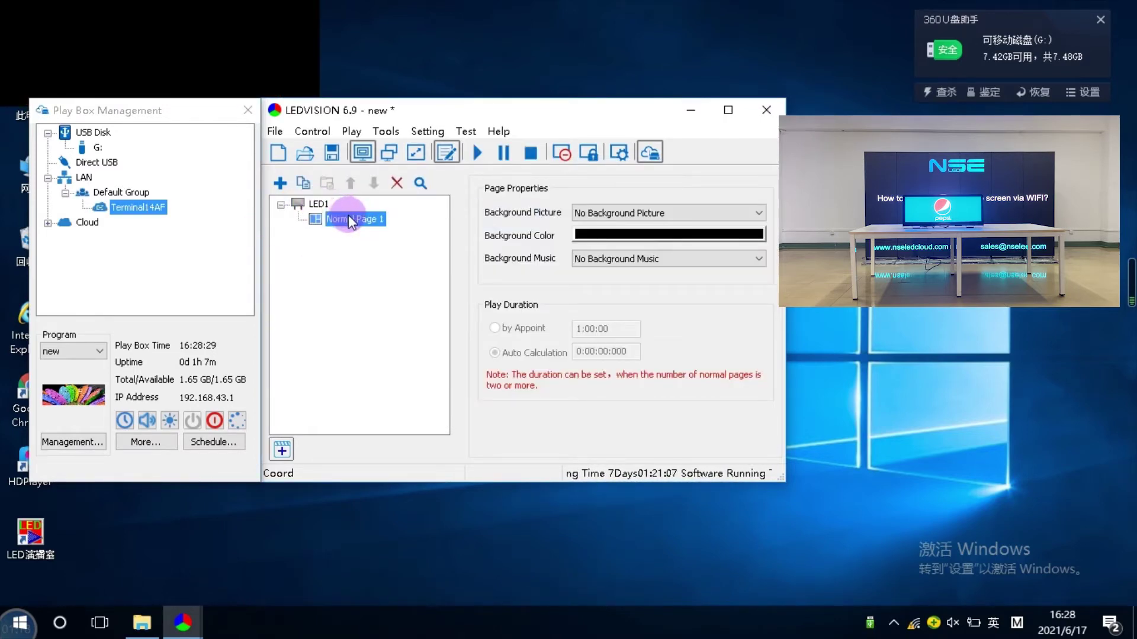
{"action": "right_click", "coordinate": [334, 219]}
{"action": "left_click", "coordinate": [403, 162]}
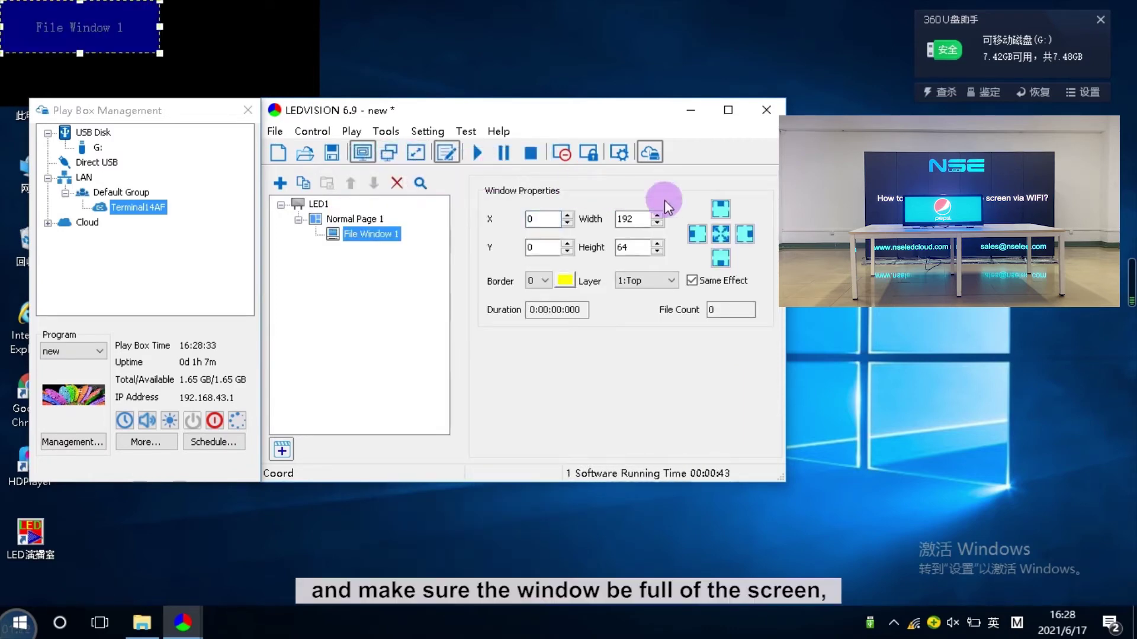
{"action": "left_click", "coordinate": [722, 237]}
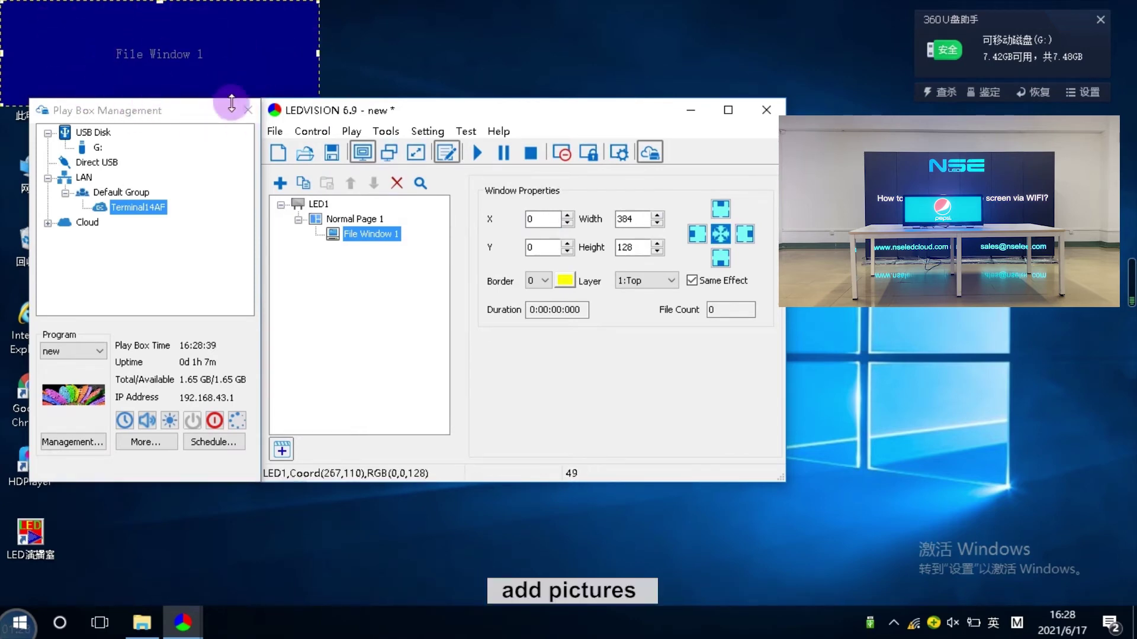
- Add the colorful-background-2 and hot-air-balloons images to File Window 1
{"action": "left_click", "coordinate": [366, 232]}
{"action": "right_click", "coordinate": [366, 234]}
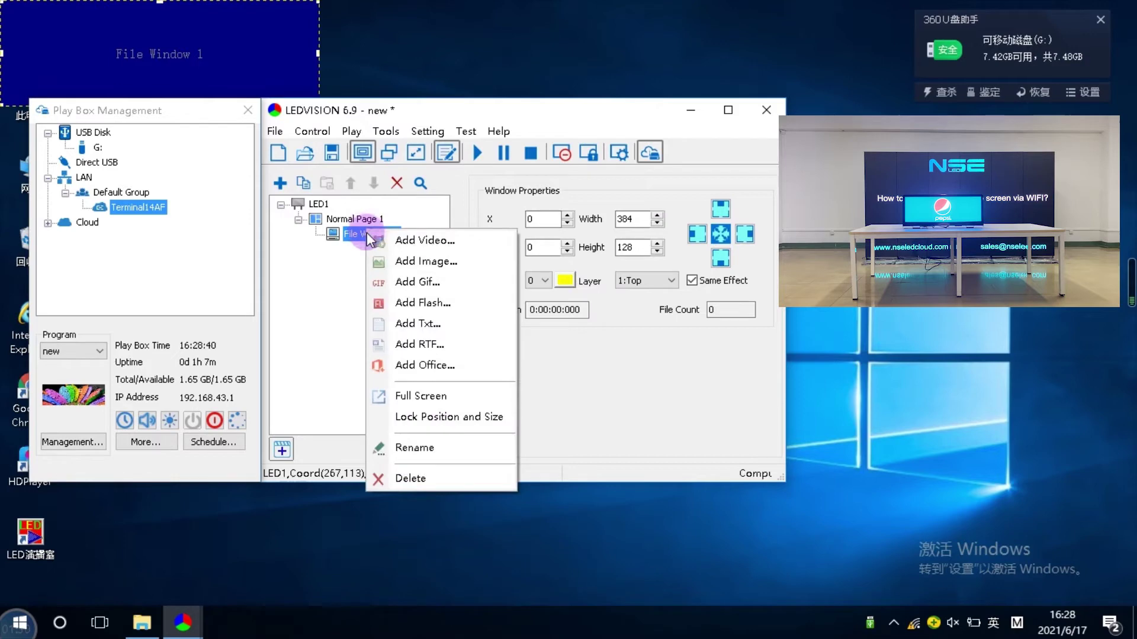
{"action": "left_click", "coordinate": [407, 261]}
{"action": "left_click", "coordinate": [740, 205]}
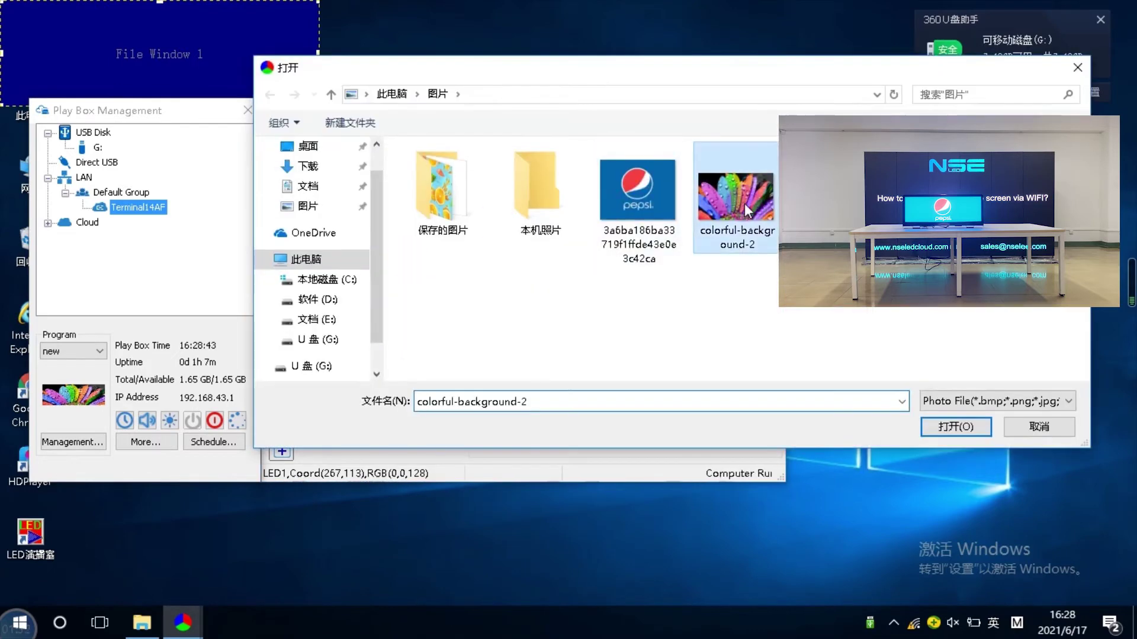
{"action": "left_click", "coordinate": [835, 198], "text": "ctrl"}
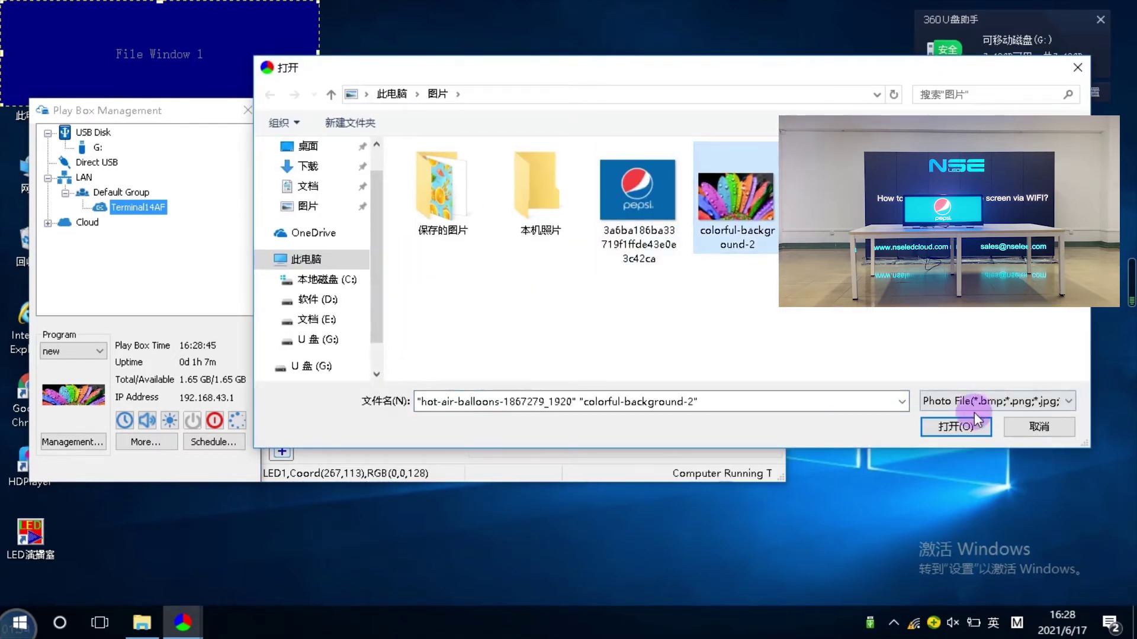
{"action": "left_click", "coordinate": [956, 426]}
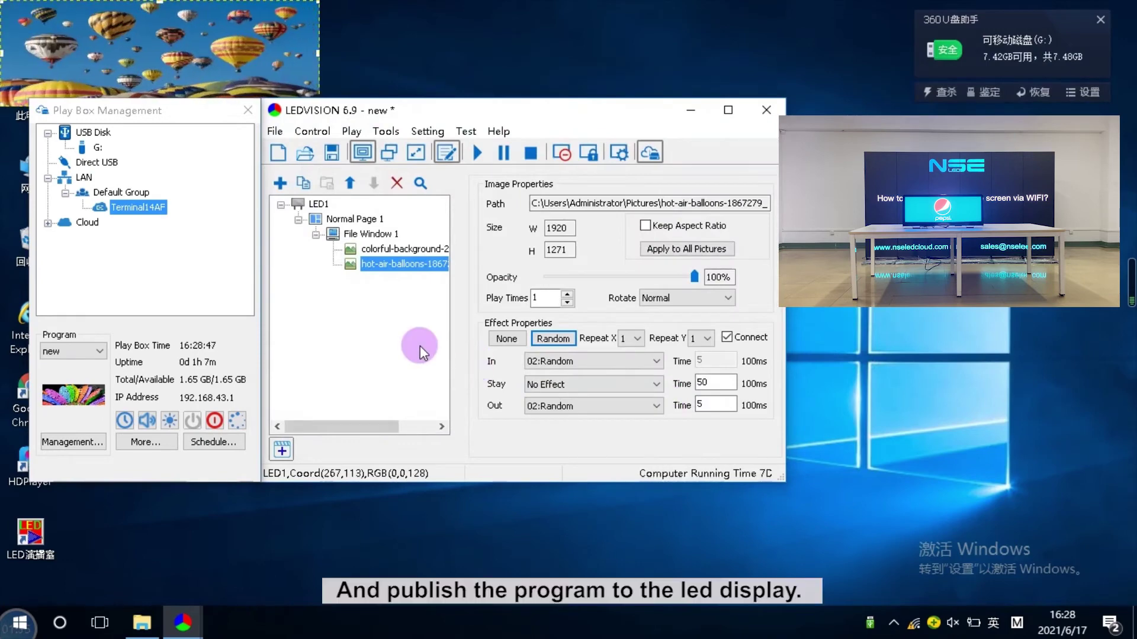
- Publish the current program to Terminal14AF, keeping the default publishing name
{"action": "right_click", "coordinate": [139, 207]}
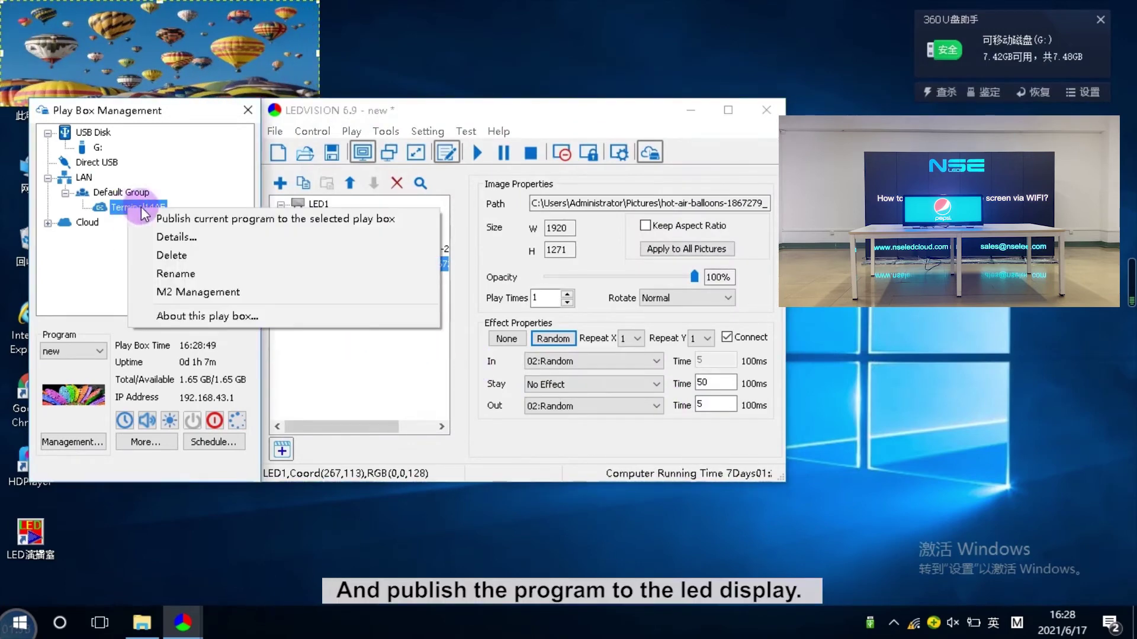
{"action": "left_click", "coordinate": [164, 215]}
{"action": "key", "text": "Return"}
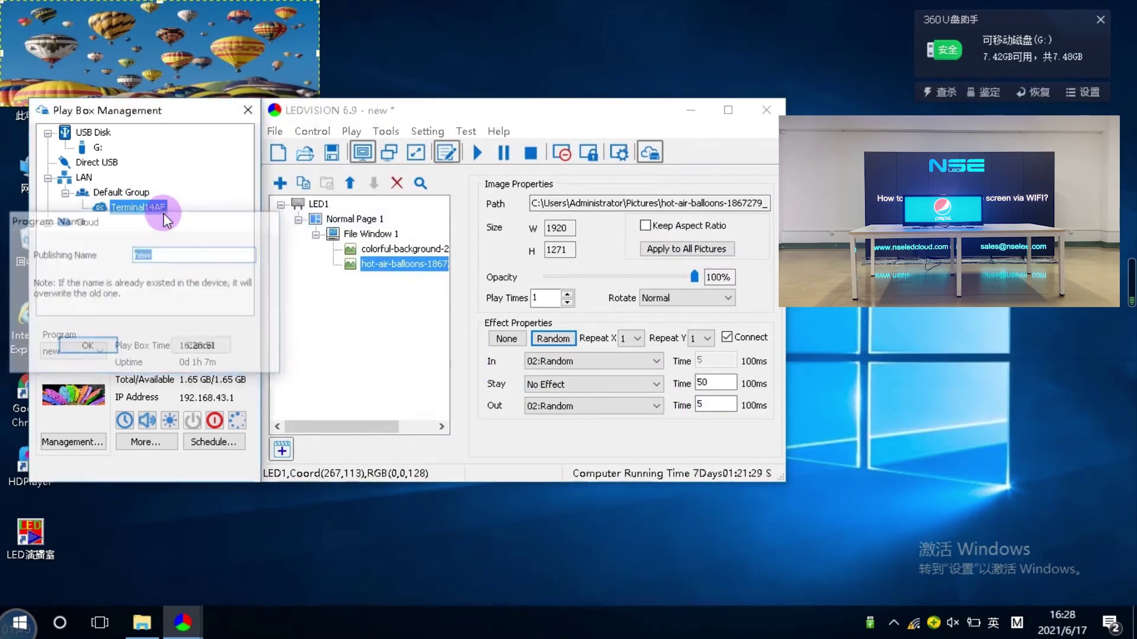